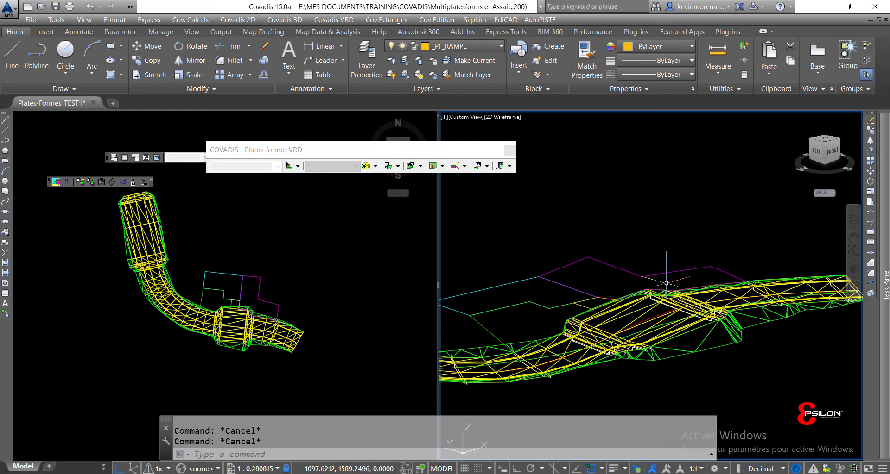
{"action": "middle_click_drag", "start_coordinate": [557, 274], "coordinate": [611, 239]}
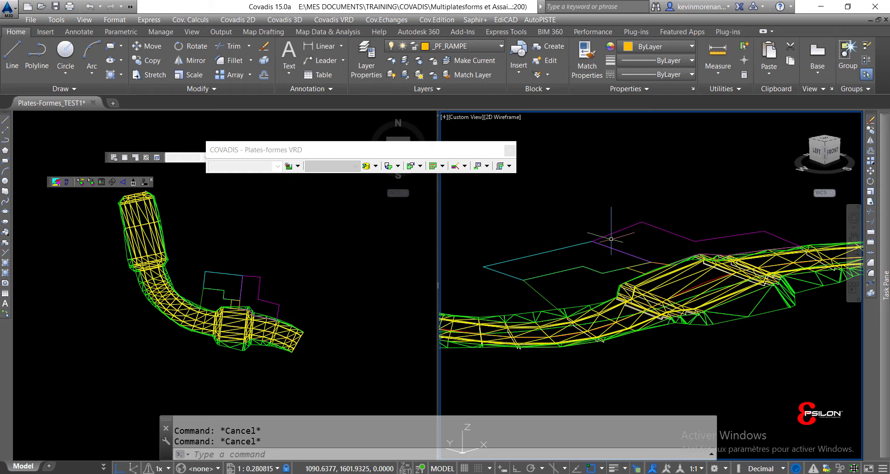
{"action": "middle_click_drag", "start_coordinate": [545, 301], "coordinate": [527, 283]}
{"action": "middle_click_drag", "start_coordinate": [646, 239], "coordinate": [593, 259]}
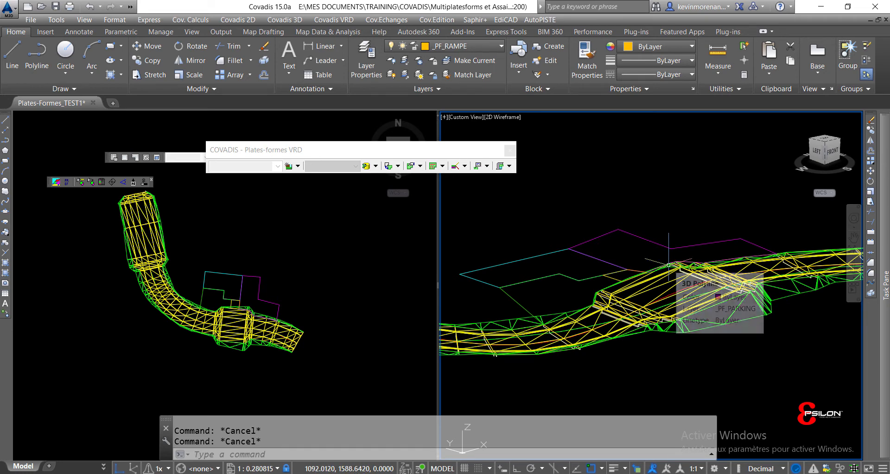
{"action": "middle_click_drag", "start_coordinate": [547, 275], "coordinate": [594, 250]}
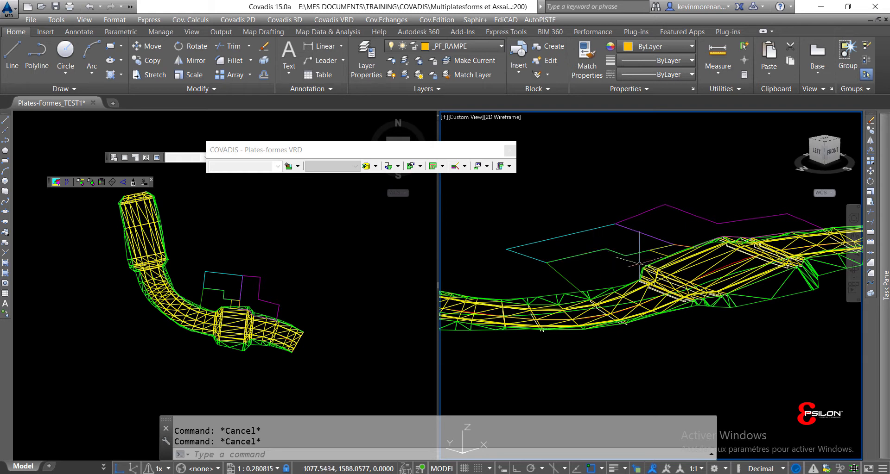
{"action": "middle_click_drag", "start_coordinate": [612, 242], "coordinate": [601, 262]}
{"action": "left_click", "coordinate": [324, 315]}
{"action": "middle_click_drag", "start_coordinate": [231, 304], "coordinate": [269, 305]}
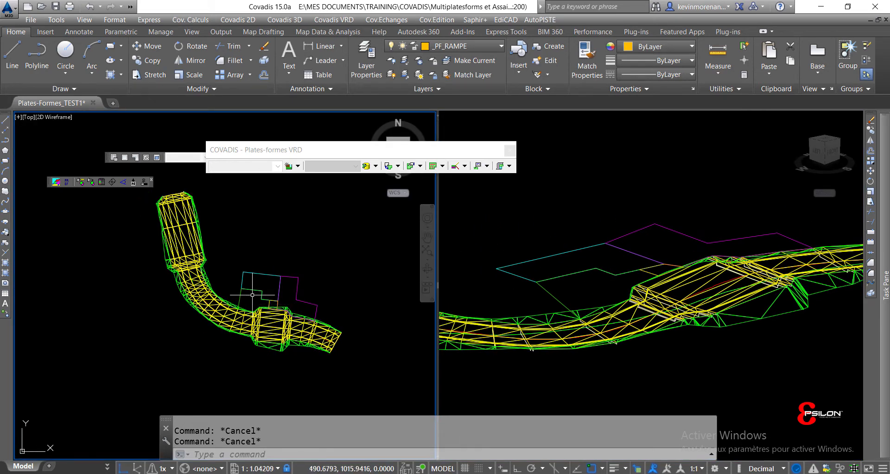
Start a new platform project (Nouveau projet) and name it PROJET_PFM, leaving the description empty
{"action": "left_click_drag", "start_coordinate": [302, 149], "coordinate": [272, 144]}
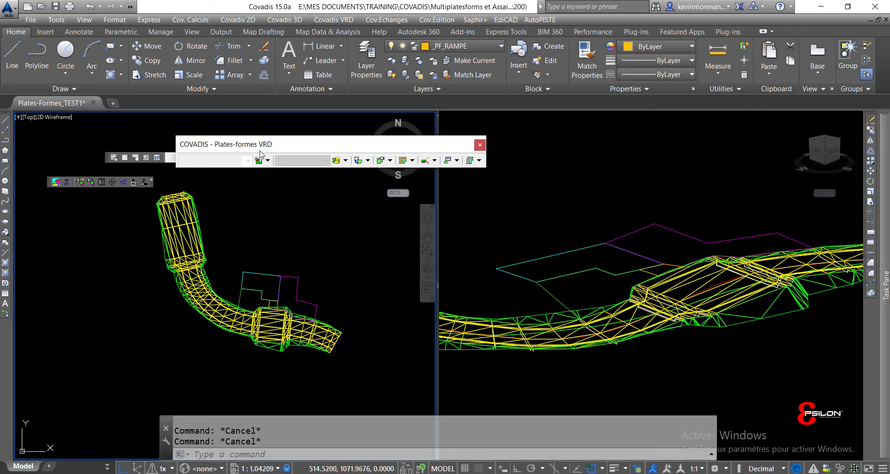
{"action": "left_click", "coordinate": [267, 160]}
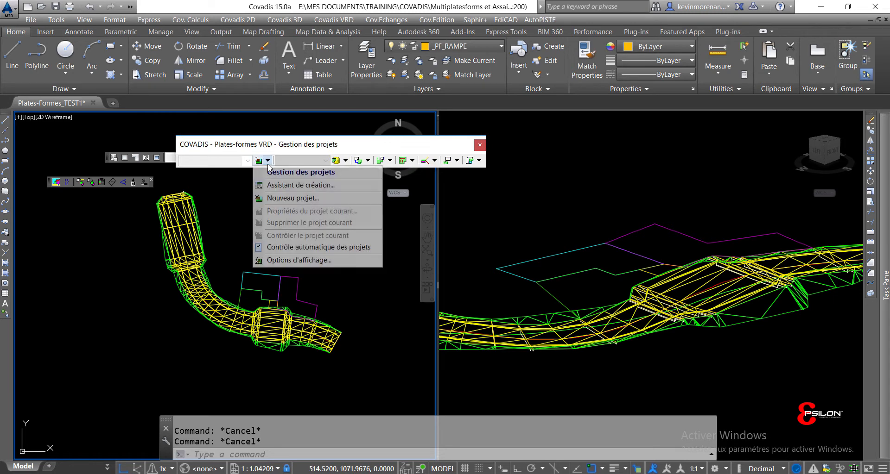
{"action": "left_click", "coordinate": [304, 199]}
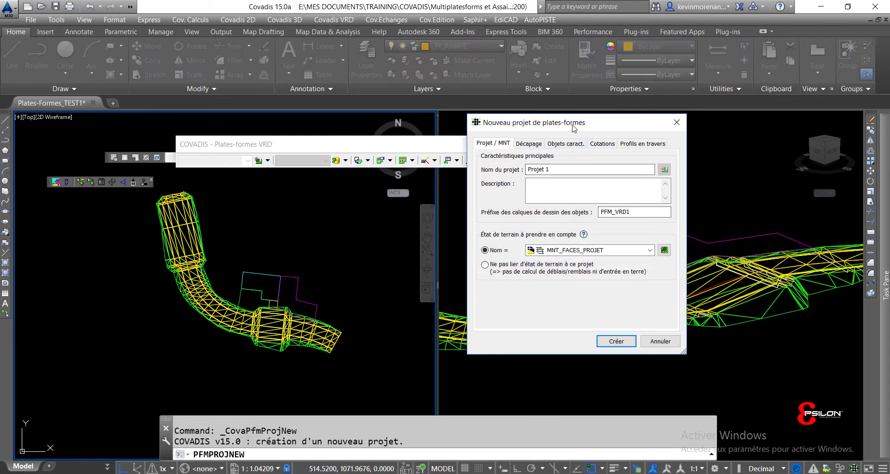
{"action": "left_click_drag", "start_coordinate": [570, 126], "coordinate": [411, 154]}
{"action": "left_click_drag", "start_coordinate": [397, 197], "coordinate": [365, 197]}
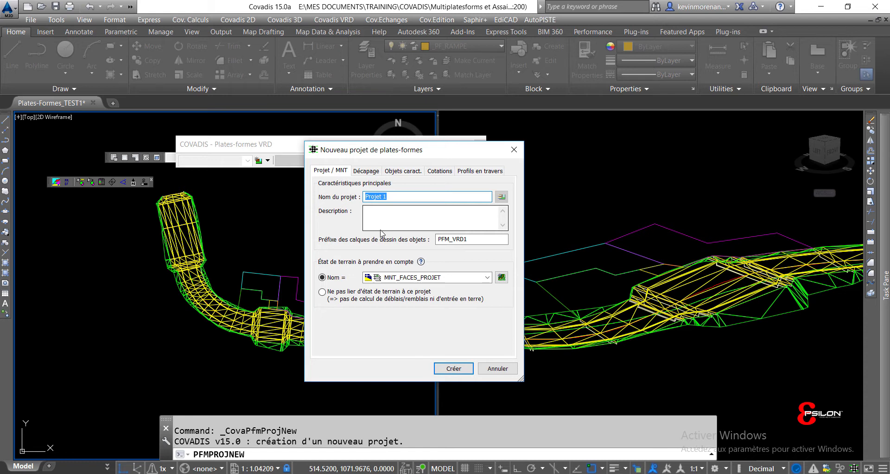
{"action": "type", "text": "PROJET_PFM"}
{"action": "left_click", "coordinate": [383, 217]}
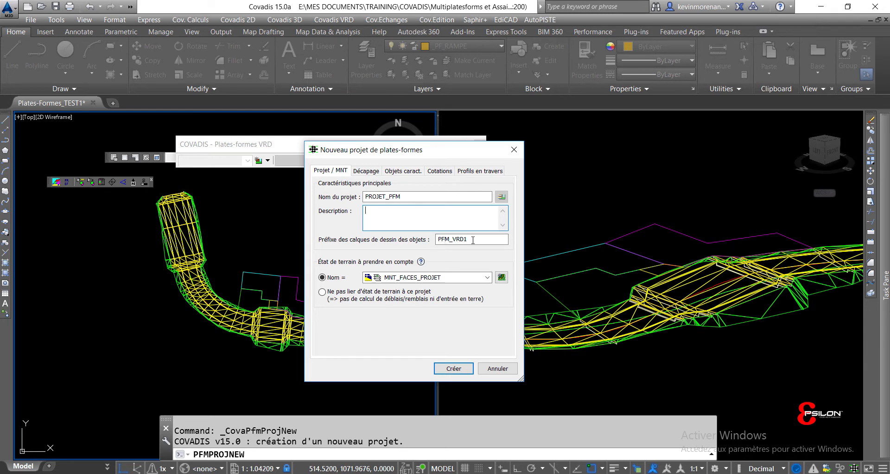
Set the object layer prefix to PFM_ and use MNT_FACES_PROJET as the project's terrain state
{"action": "left_click_drag", "start_coordinate": [472, 240], "coordinate": [453, 241]}
{"action": "key", "text": "BackSpace"}
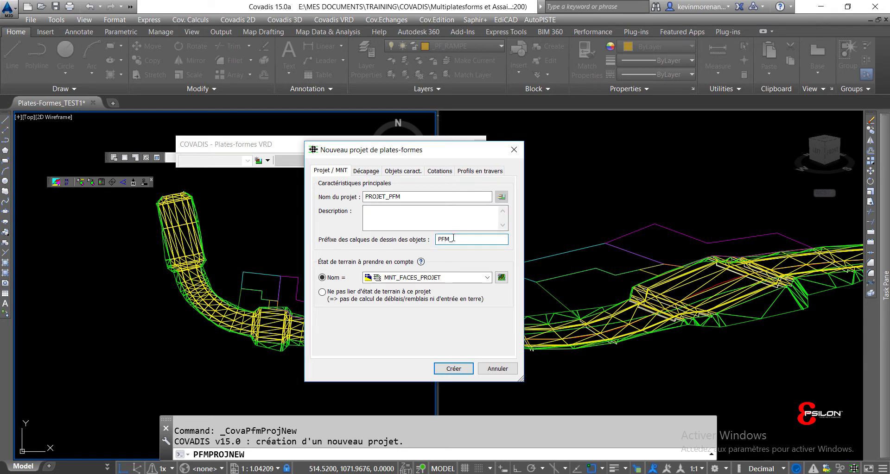
{"action": "mouse_move", "coordinate": [389, 278]}
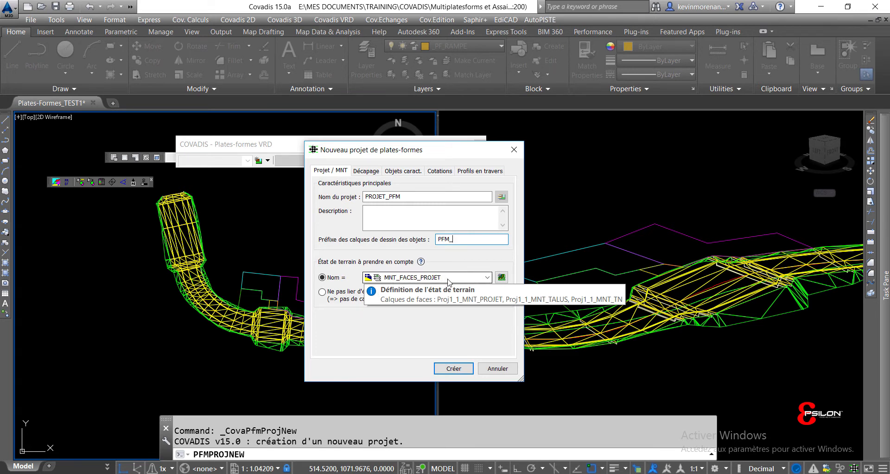
{"action": "left_click", "coordinate": [463, 278]}
{"action": "left_click", "coordinate": [463, 290]}
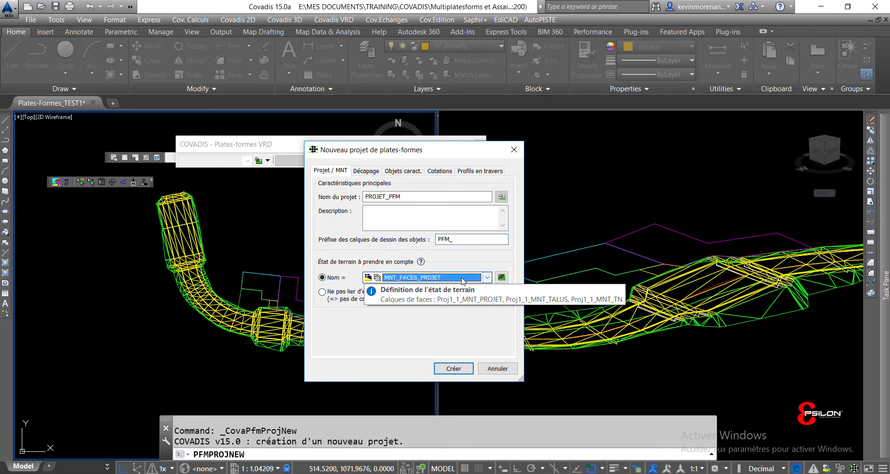
Make the 0.3000 m stripping thickness replace all stripping thicknesses, with the option for replacing only <selon projet> values turned off
{"action": "left_click_drag", "start_coordinate": [409, 150], "coordinate": [367, 169]}
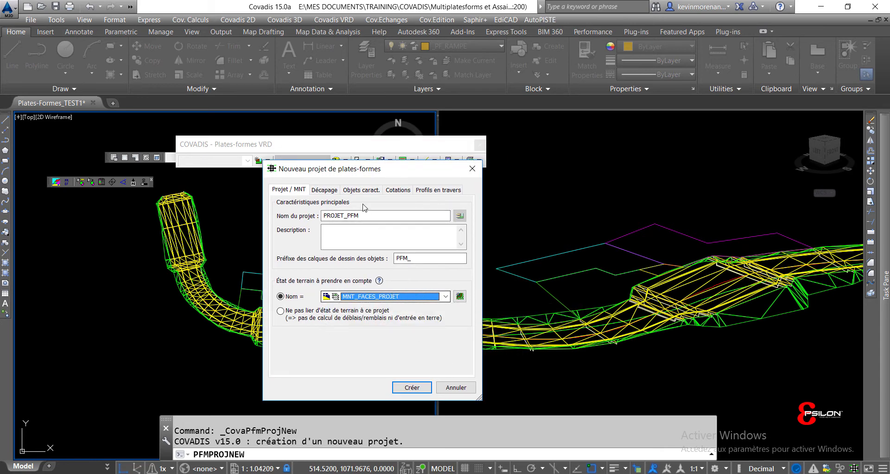
{"action": "left_click", "coordinate": [331, 190]}
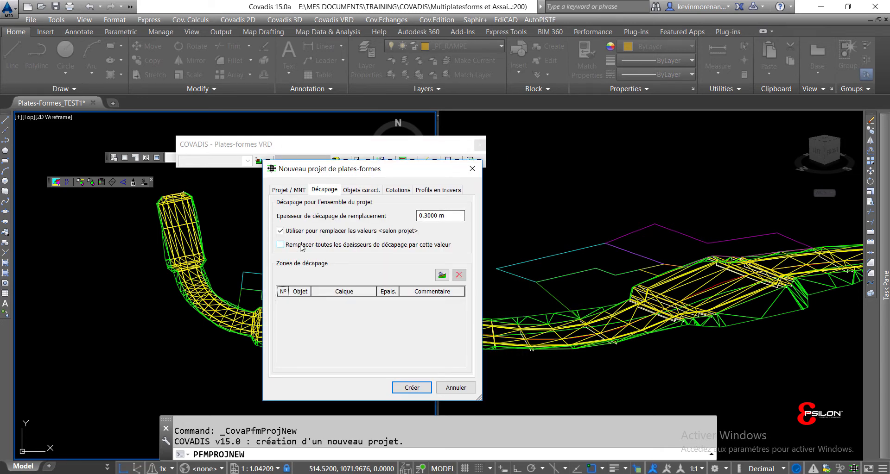
{"action": "left_click", "coordinate": [280, 244]}
{"action": "left_click", "coordinate": [280, 230]}
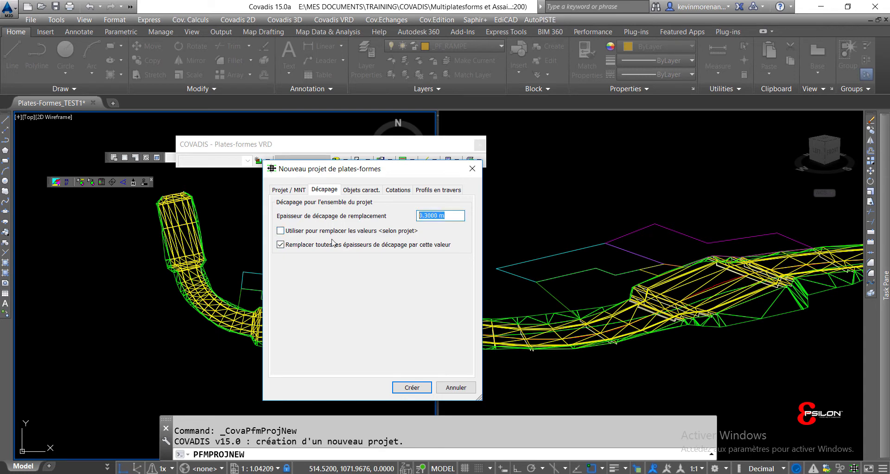
Check the characteristic object settings and the layers available for them, without selecting any layer
{"action": "left_click", "coordinate": [361, 191]}
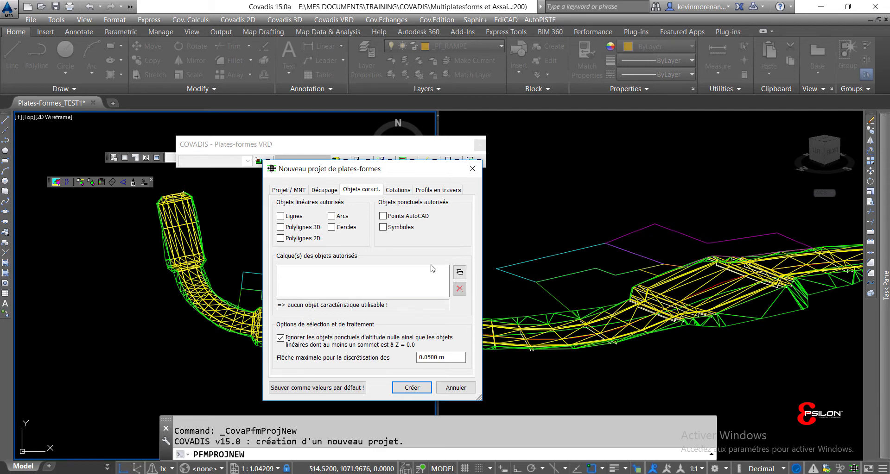
{"action": "left_click", "coordinate": [459, 273]}
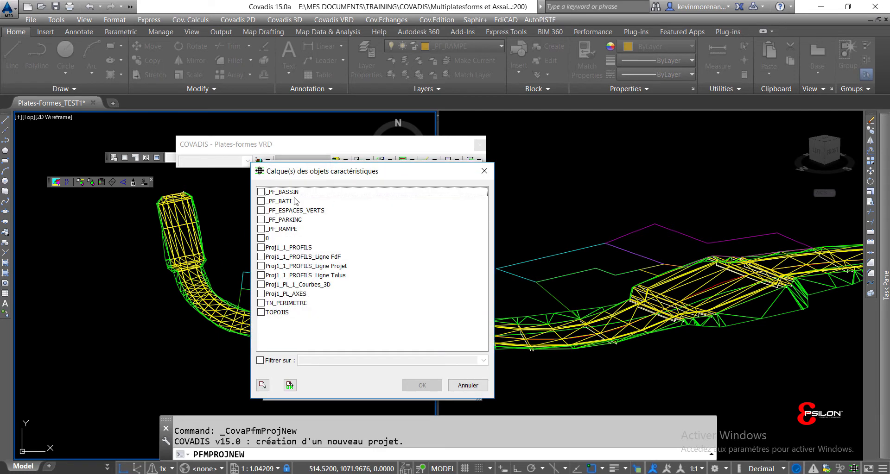
{"action": "left_click_drag", "start_coordinate": [344, 175], "coordinate": [324, 210]}
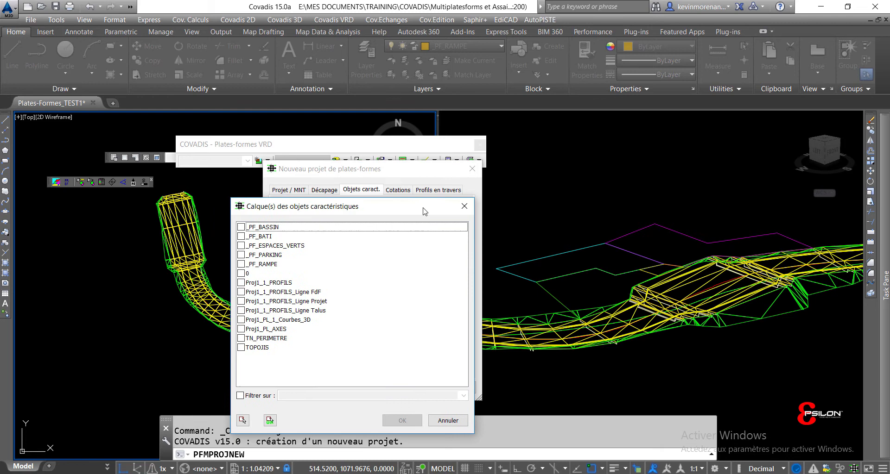
{"action": "left_click", "coordinate": [464, 206]}
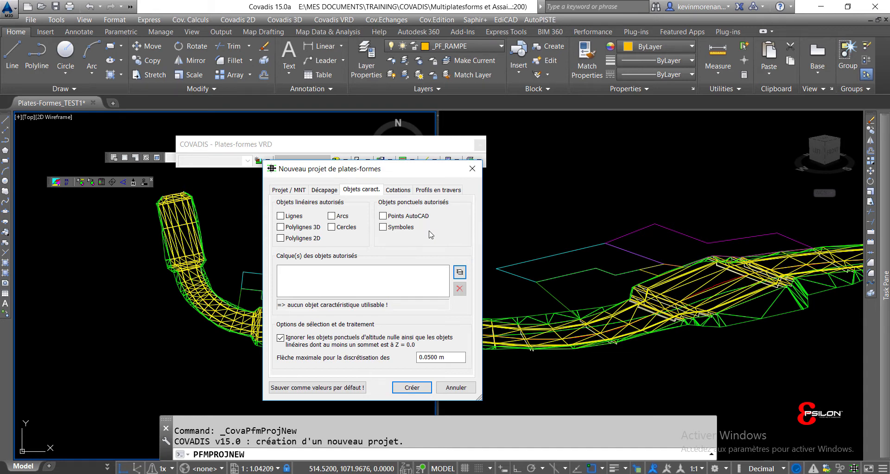
Create the platform project after checking its annotation and cross-section settings, and select PROJET_PFM in the project list
{"action": "left_click", "coordinate": [398, 190]}
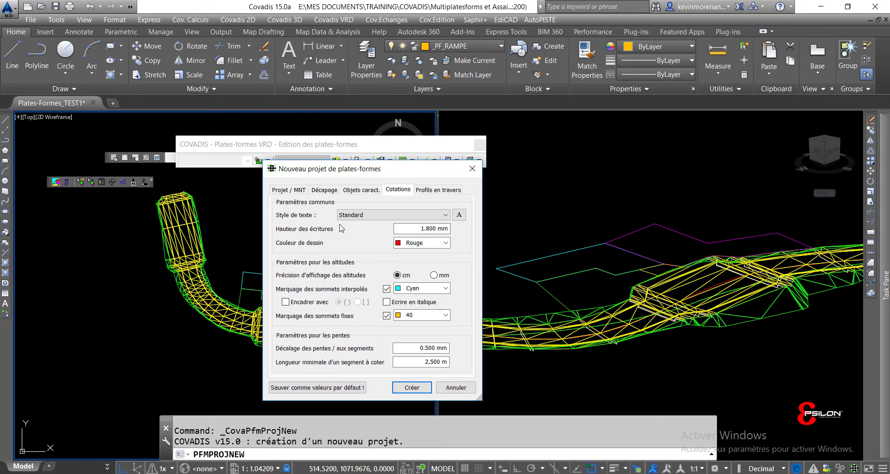
{"action": "left_click", "coordinate": [430, 190]}
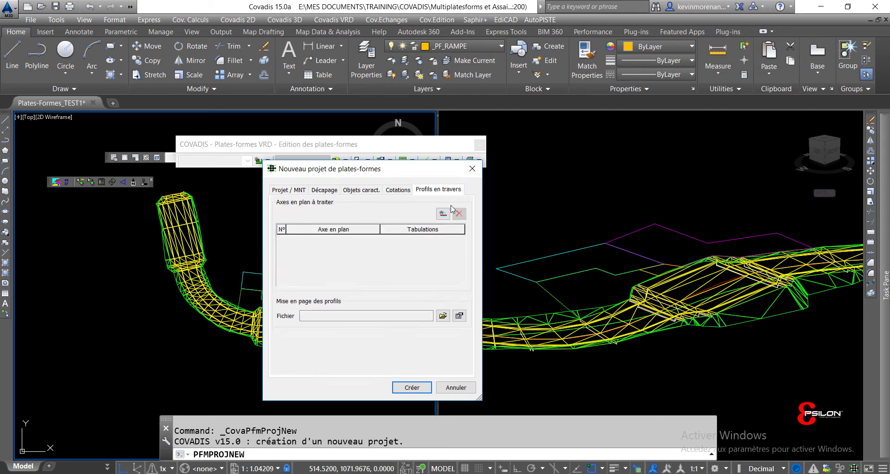
{"action": "left_click", "coordinate": [411, 388]}
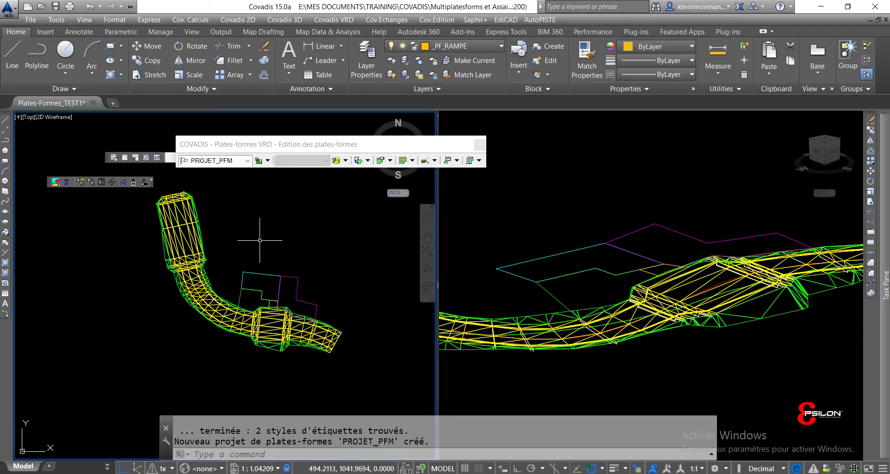
{"action": "left_click", "coordinate": [221, 168]}
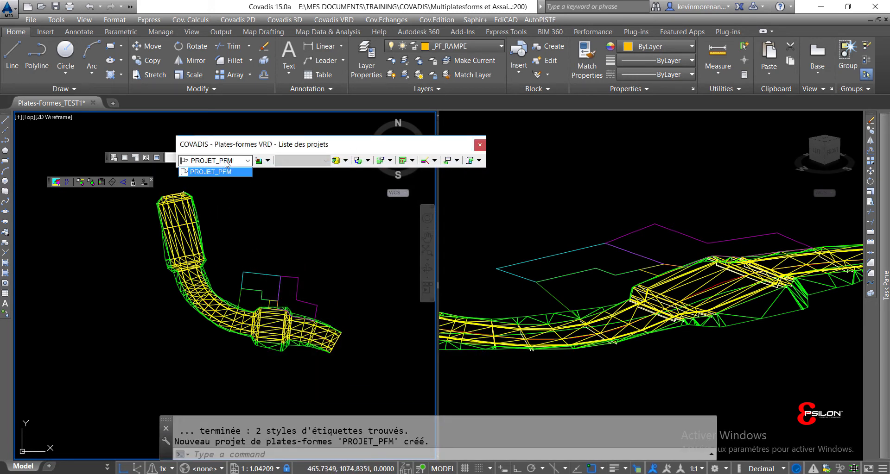
{"action": "left_click", "coordinate": [218, 172]}
Open the library of platform types (Types de plates-formes) for the project
{"action": "left_click_drag", "start_coordinate": [326, 147], "coordinate": [312, 163]}
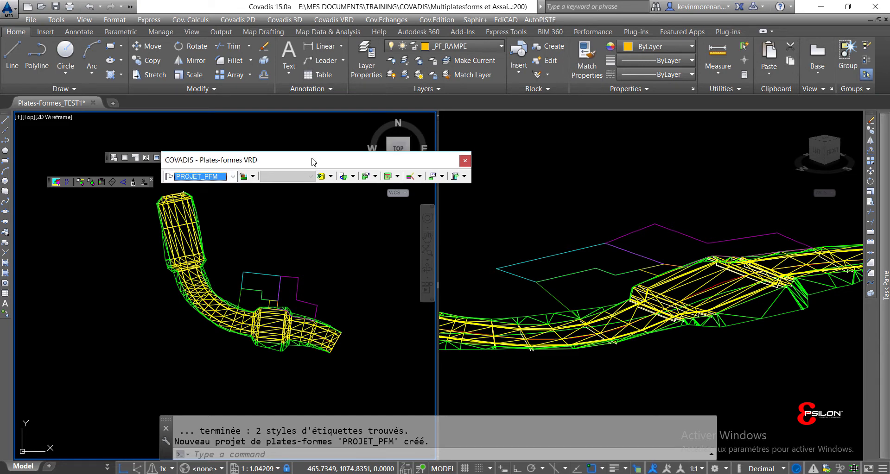
{"action": "middle_click_drag", "start_coordinate": [265, 282], "coordinate": [251, 274]}
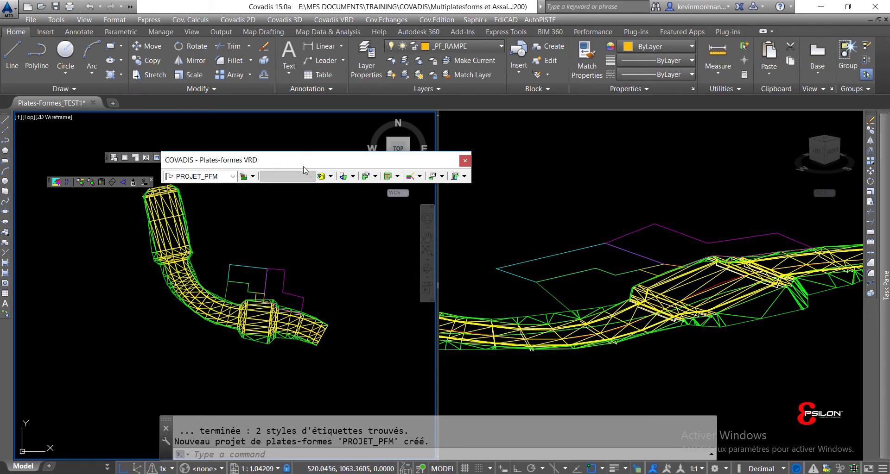
{"action": "left_click", "coordinate": [331, 177]}
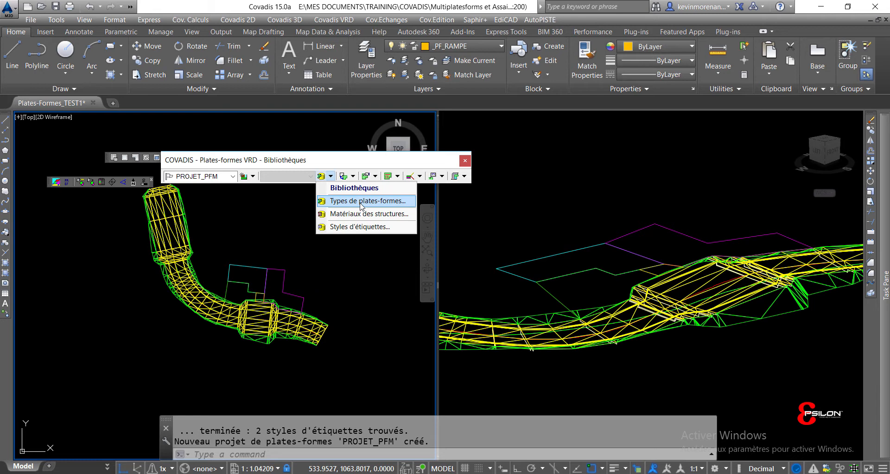
{"action": "left_click", "coordinate": [360, 204]}
{"action": "left_click_drag", "start_coordinate": [612, 124], "coordinate": [292, 119]}
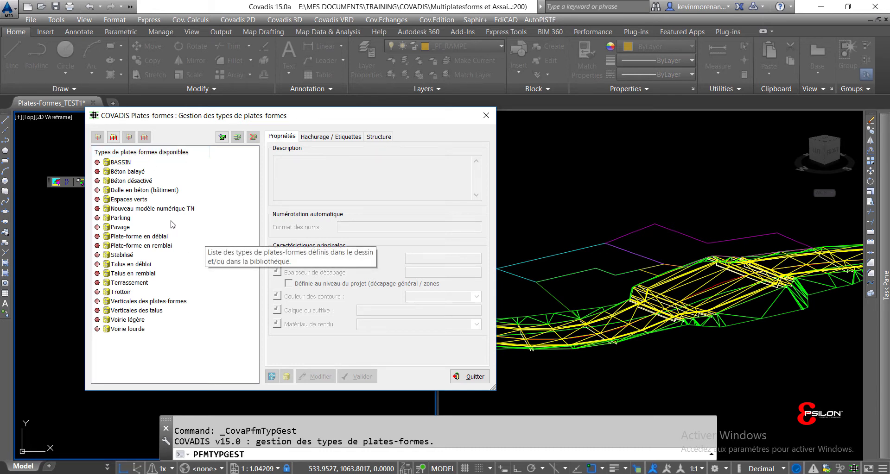
Examine the properties of the Nouveau modèle numérique TN, Plate-forme en déblai and Parking types, plus Parking's hatching and structure
{"action": "left_click", "coordinate": [160, 209]}
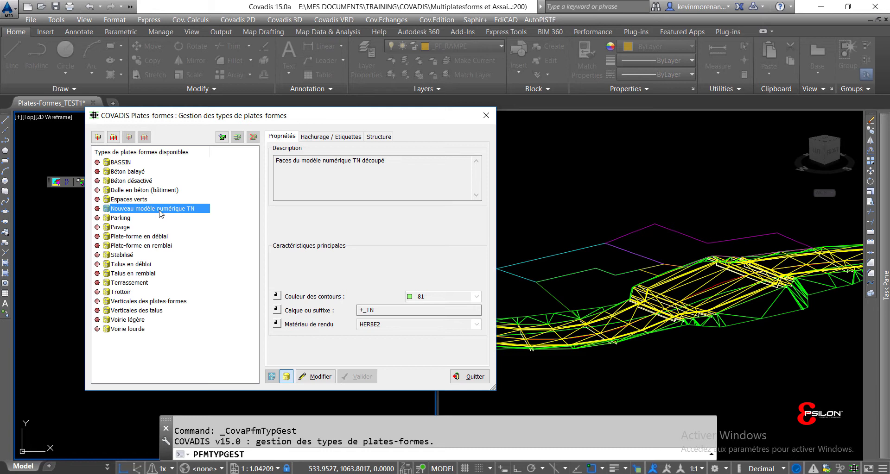
{"action": "left_click", "coordinate": [157, 238]}
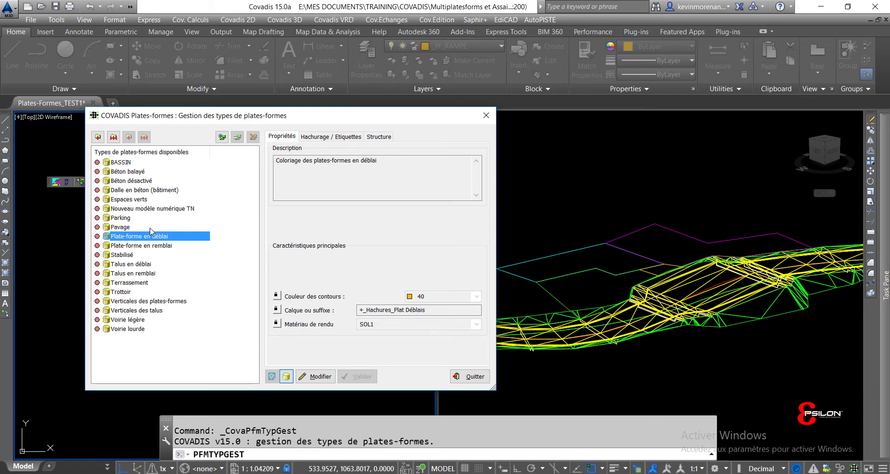
{"action": "left_click", "coordinate": [119, 220]}
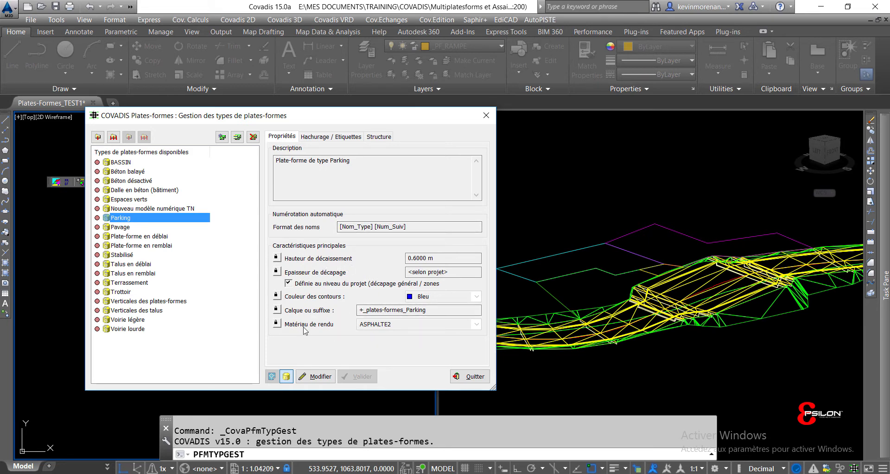
{"action": "left_click", "coordinate": [331, 138]}
{"action": "left_click", "coordinate": [378, 137]}
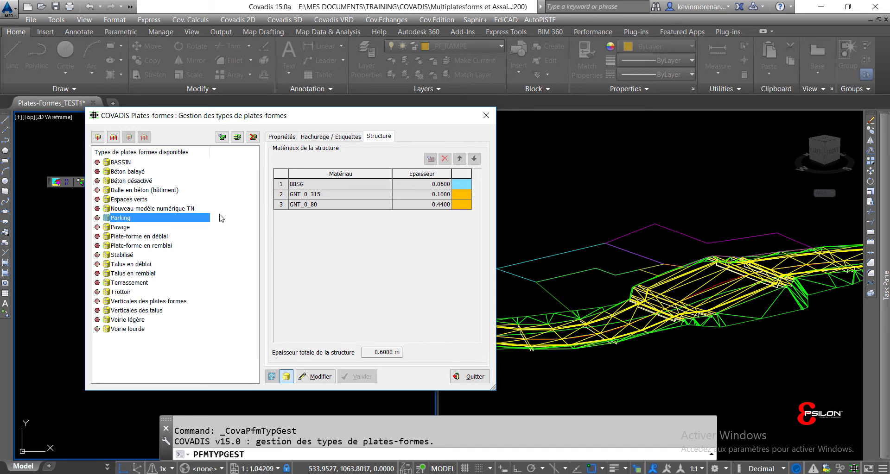
Examine the properties and structure materials of the Espaces verts platform type
{"action": "left_click", "coordinate": [140, 209]}
{"action": "left_click", "coordinate": [134, 200]}
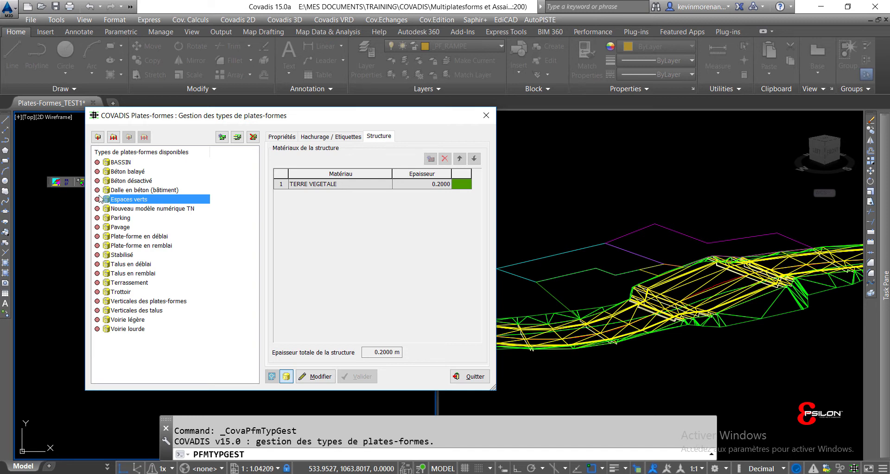
{"action": "mouse_move", "coordinate": [206, 117]}
{"action": "left_mouse_down"}
{"action": "mouse_move", "coordinate": [216, 215]}
{"action": "mouse_move", "coordinate": [353, 170]}
{"action": "mouse_move", "coordinate": [352, 160]}
{"action": "left_mouse_up"}
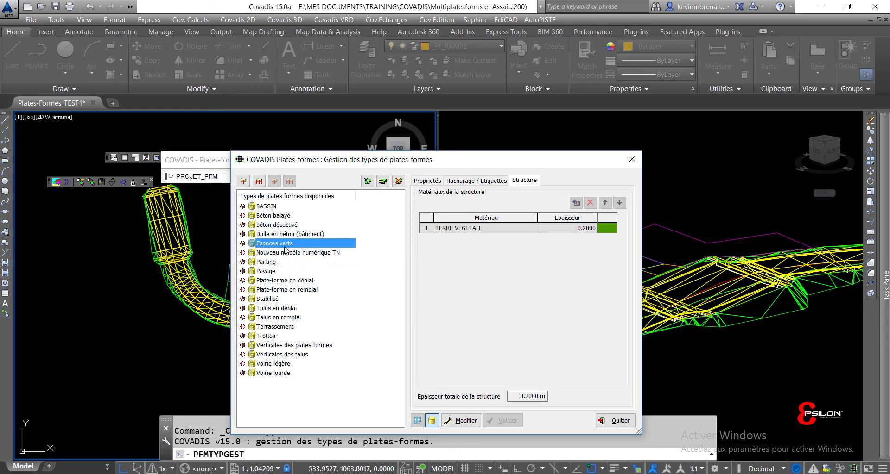
{"action": "left_click", "coordinate": [433, 181]}
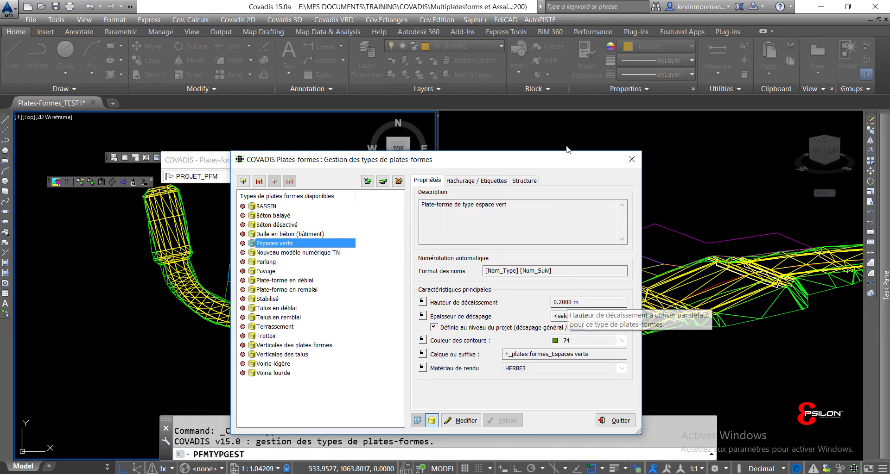
{"action": "left_click", "coordinate": [524, 181]}
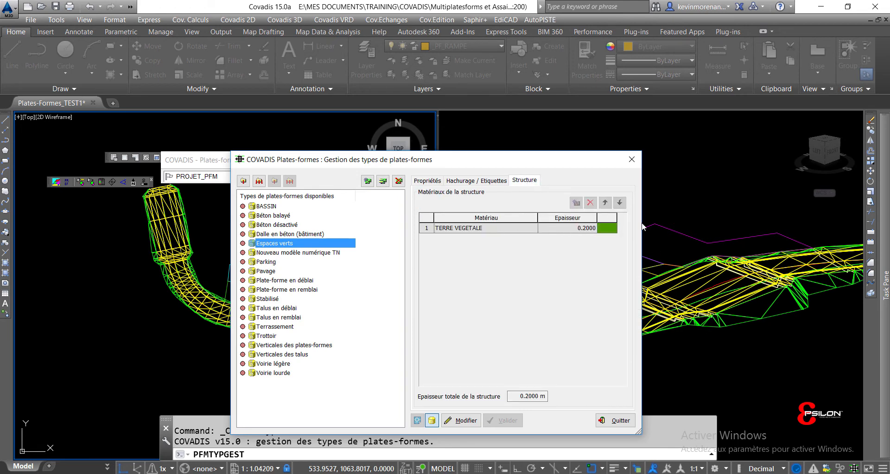
Examine the Espaces verts type's editable properties, hatching and available label styles, and close the platform types library without changes
{"action": "left_click", "coordinate": [426, 181]}
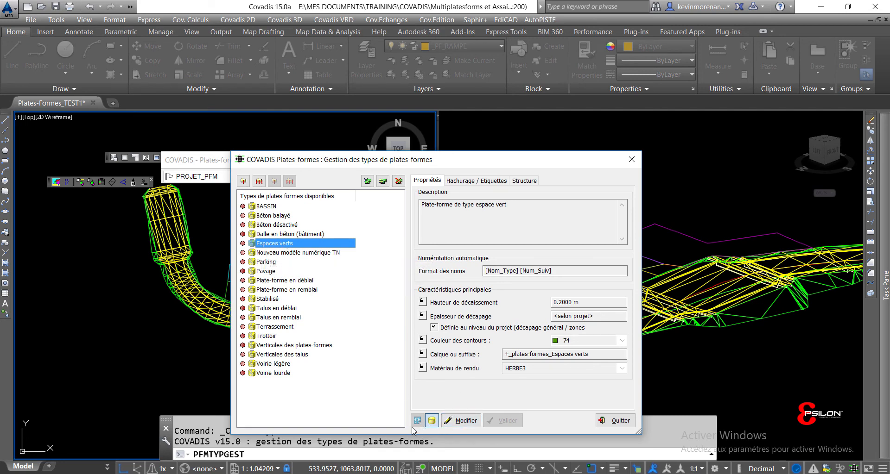
{"action": "left_click", "coordinate": [455, 423]}
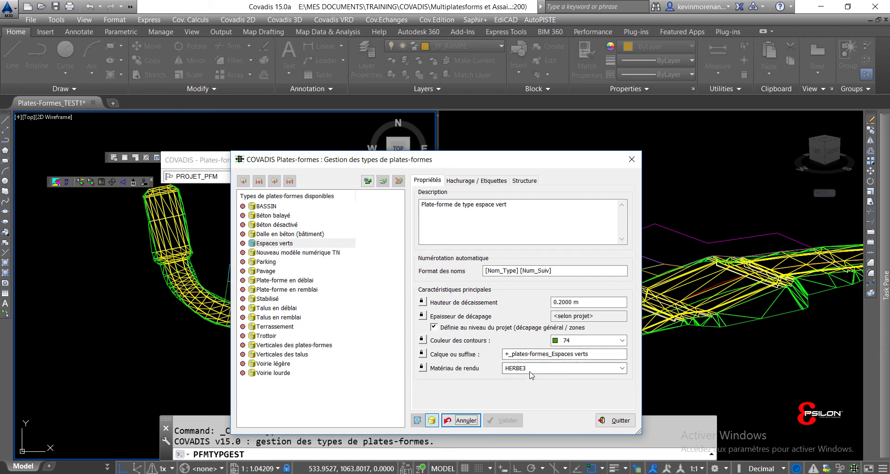
{"action": "left_click", "coordinate": [476, 180]}
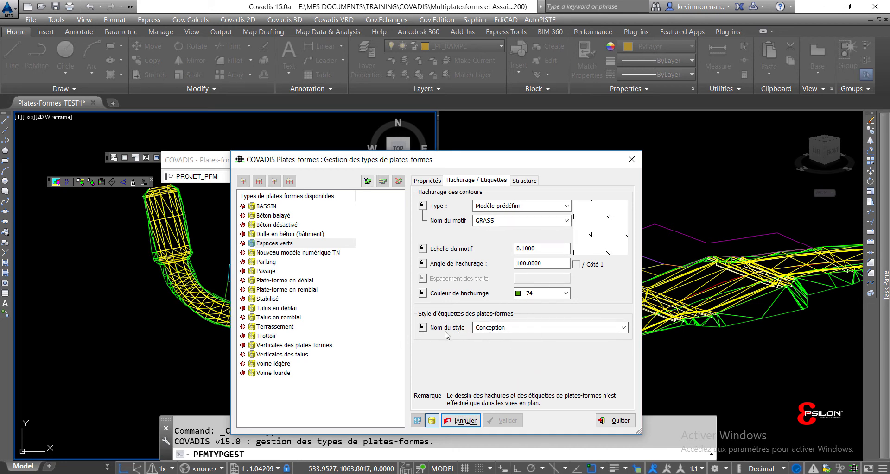
{"action": "left_click", "coordinate": [513, 332]}
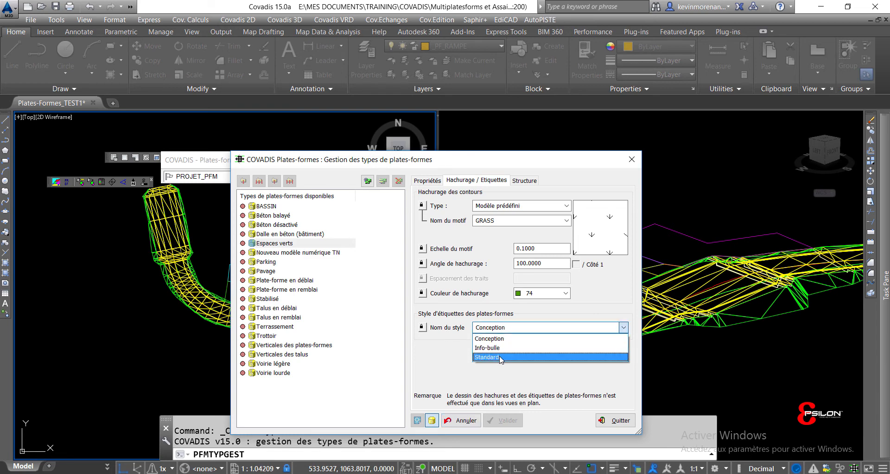
{"action": "left_click", "coordinate": [628, 160]}
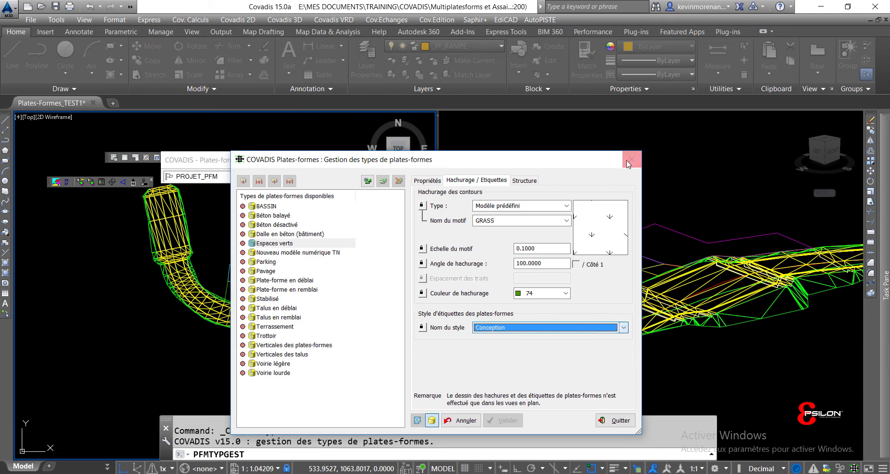
{"action": "left_click", "coordinate": [631, 160]}
Open the library of platform label styles (Styles d'étiquettes) and select the Info-bulle style
{"action": "left_click", "coordinate": [330, 176]}
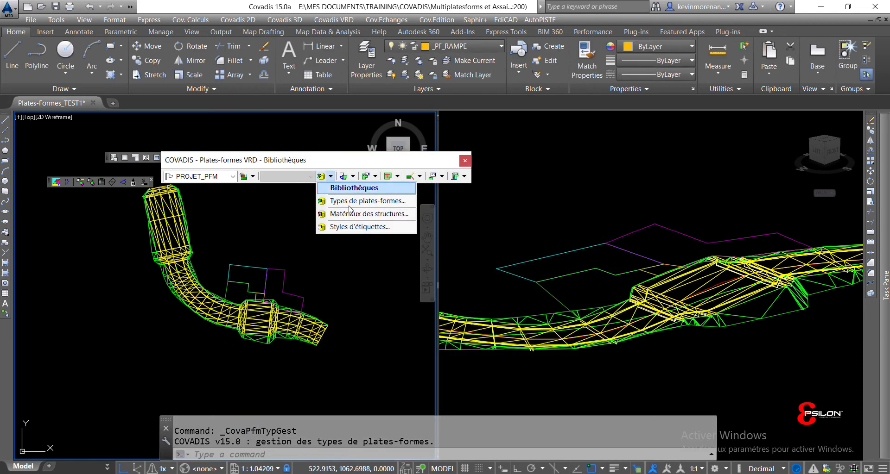
{"action": "left_click", "coordinate": [361, 228]}
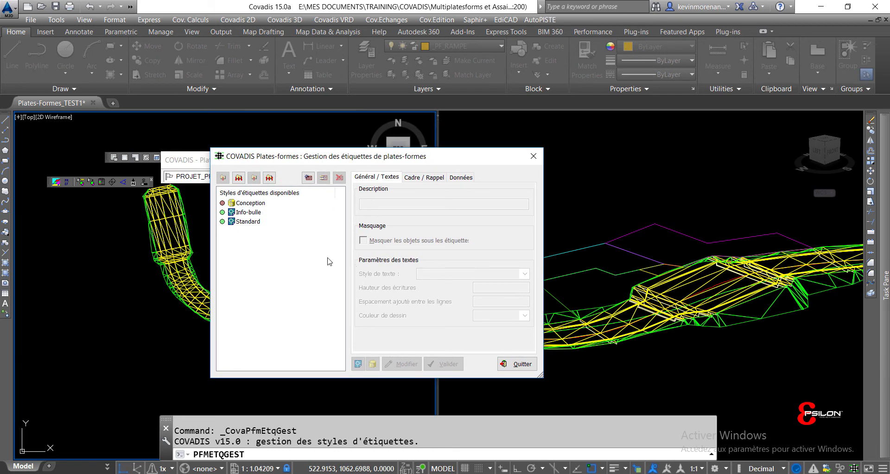
{"action": "left_click", "coordinate": [253, 212]}
Try to rename the Info-bulle label style as HHHH
{"action": "left_click", "coordinate": [271, 214]}
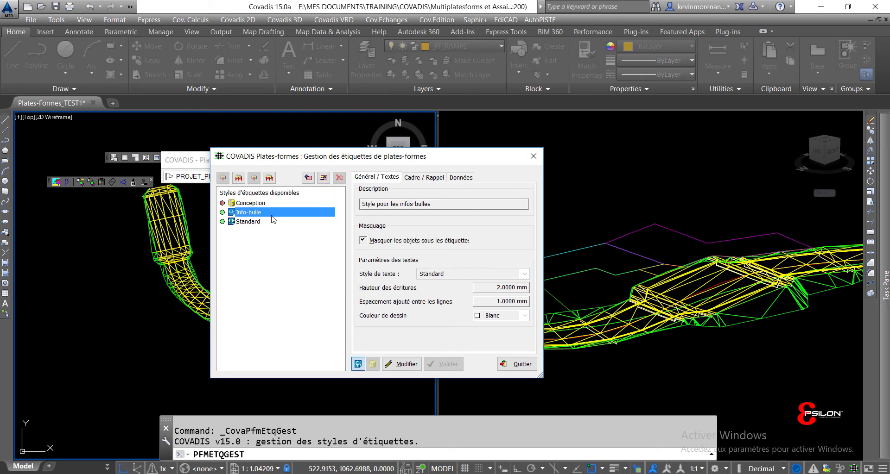
{"action": "type", "text": "HHHH"}
{"action": "left_click", "coordinate": [254, 221]}
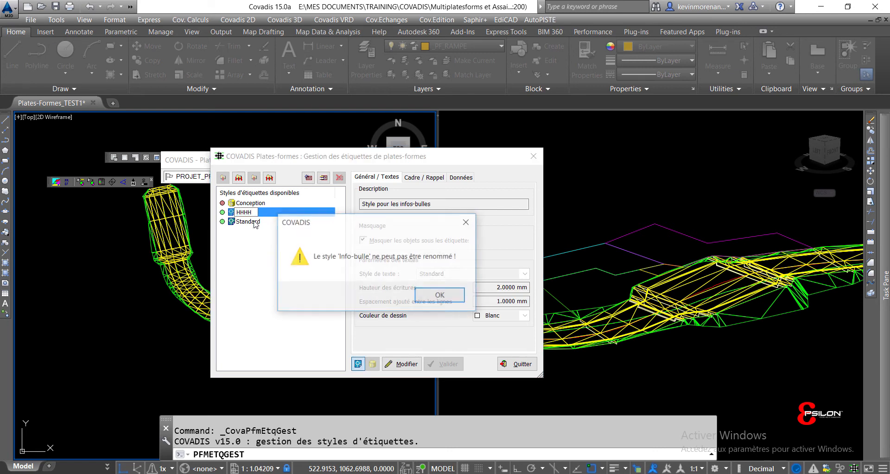
{"action": "left_click", "coordinate": [468, 224]}
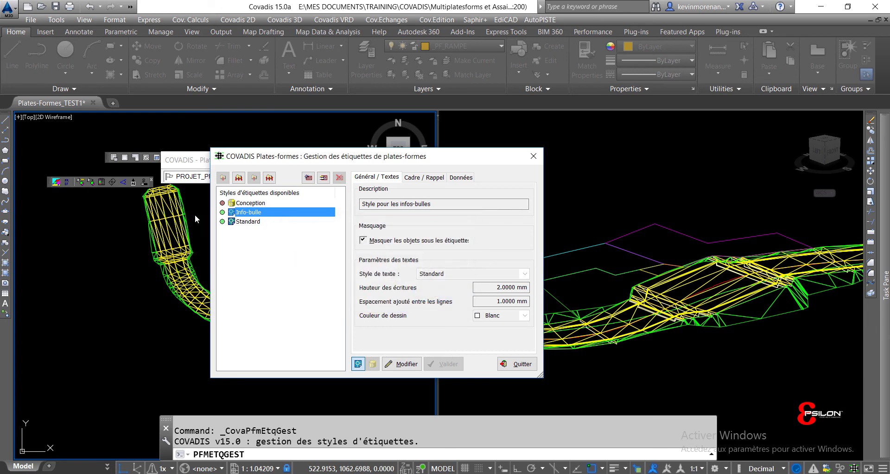
Examine the Standard and Info-bulle label styles, including the data that Info-bulle writes in its labels
{"action": "left_click", "coordinate": [258, 222]}
{"action": "left_click", "coordinate": [257, 215]}
{"action": "left_click", "coordinate": [254, 221]}
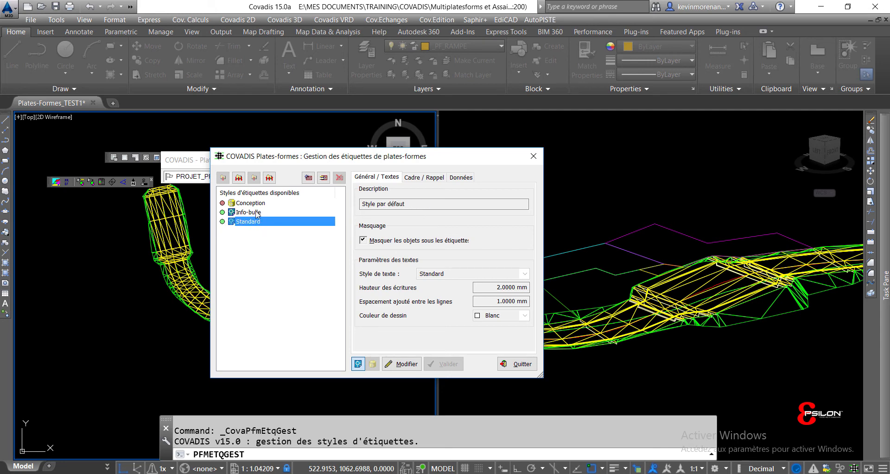
{"action": "left_click", "coordinate": [257, 213]}
{"action": "left_click", "coordinate": [461, 177]}
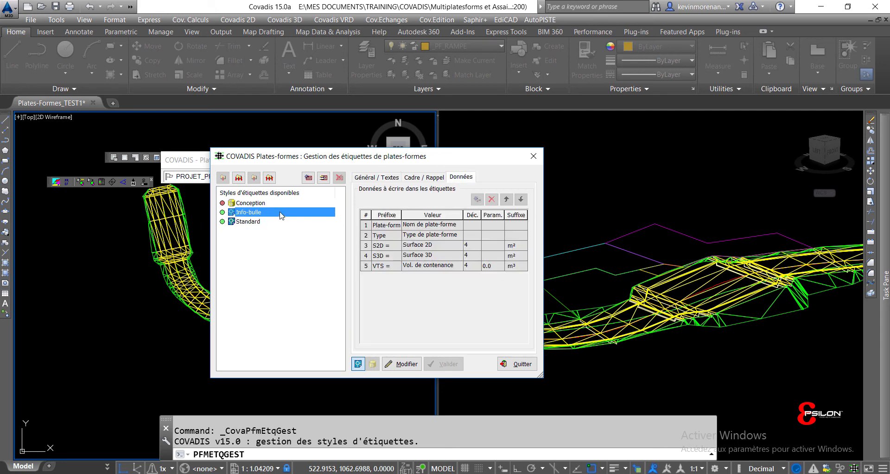
Duplicate the Info-bulle label style and name the copy Epsilon
{"action": "left_click", "coordinate": [323, 177]}
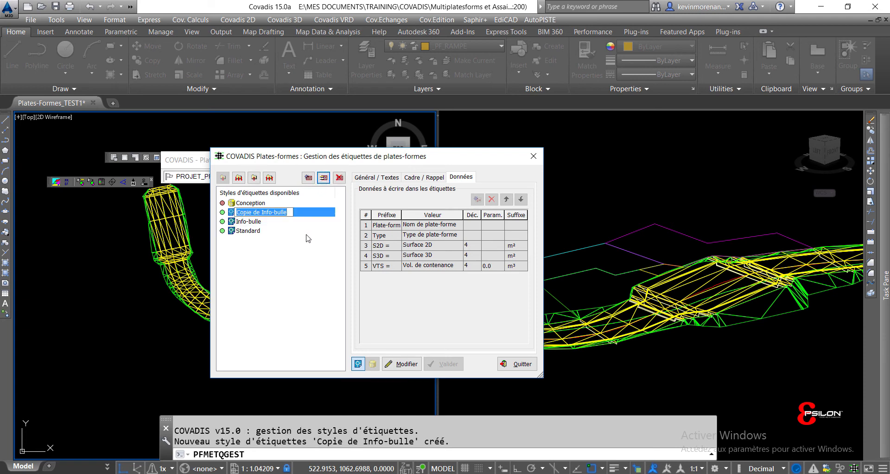
{"action": "type", "text": "E"}
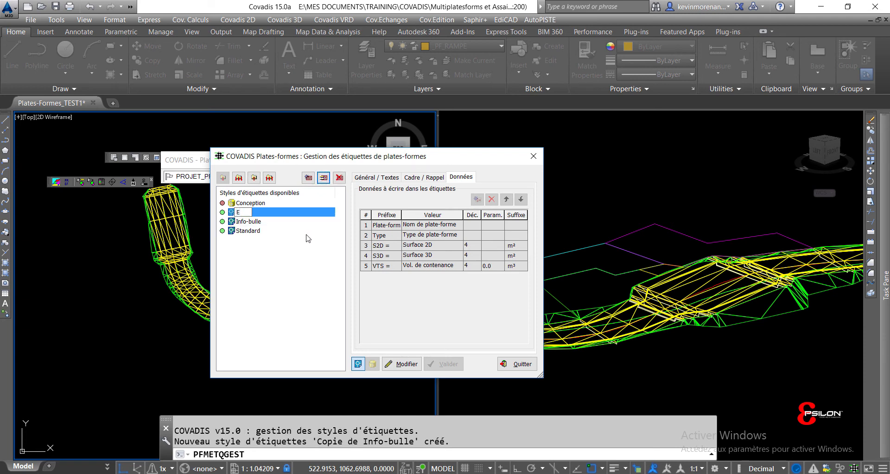
{"action": "type", "text": "psilon"}
{"action": "key", "text": "Return"}
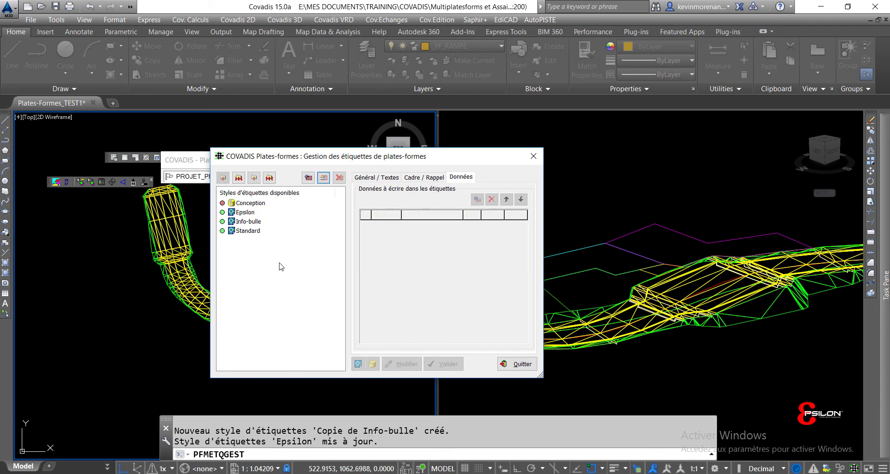
Edit the Epsilon label style and set its text style to Arial
{"action": "left_click", "coordinate": [246, 213]}
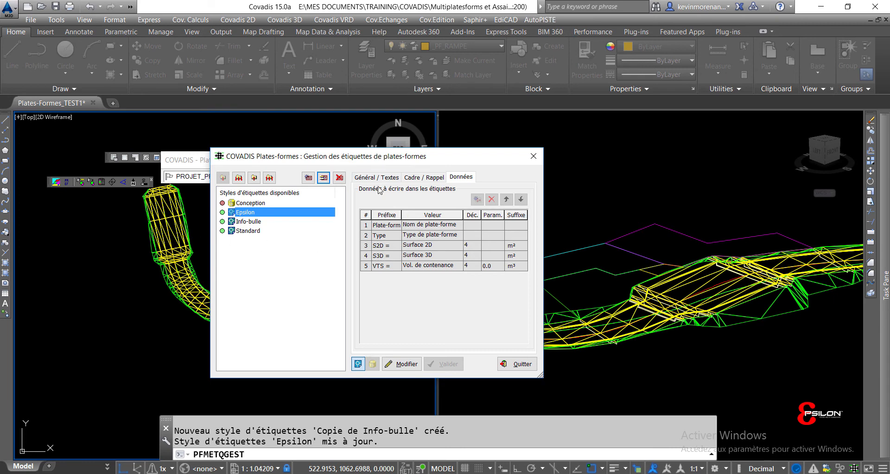
{"action": "left_click", "coordinate": [364, 176]}
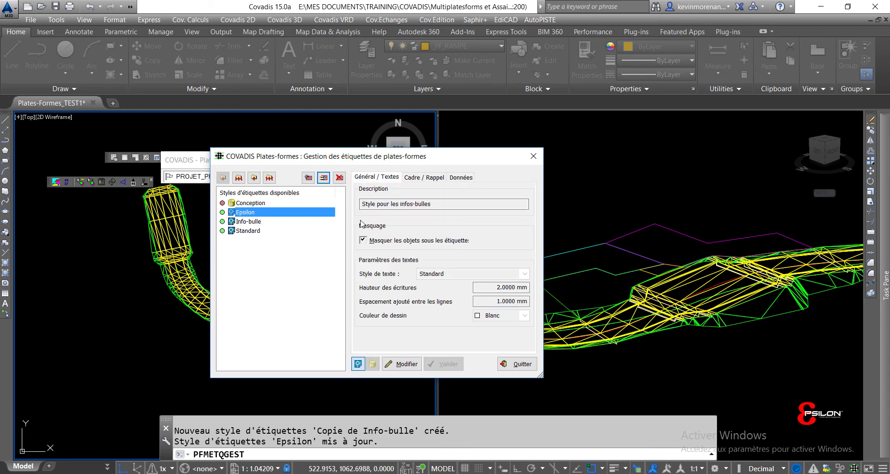
{"action": "left_click", "coordinate": [407, 365]}
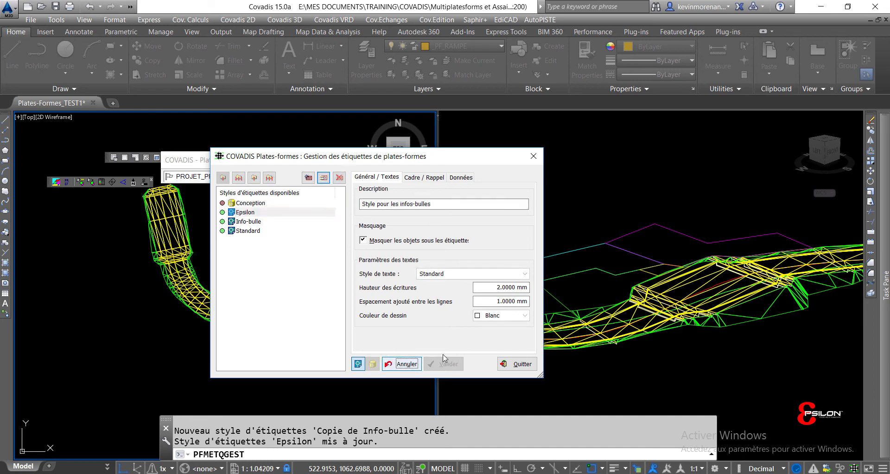
{"action": "left_click", "coordinate": [357, 365]}
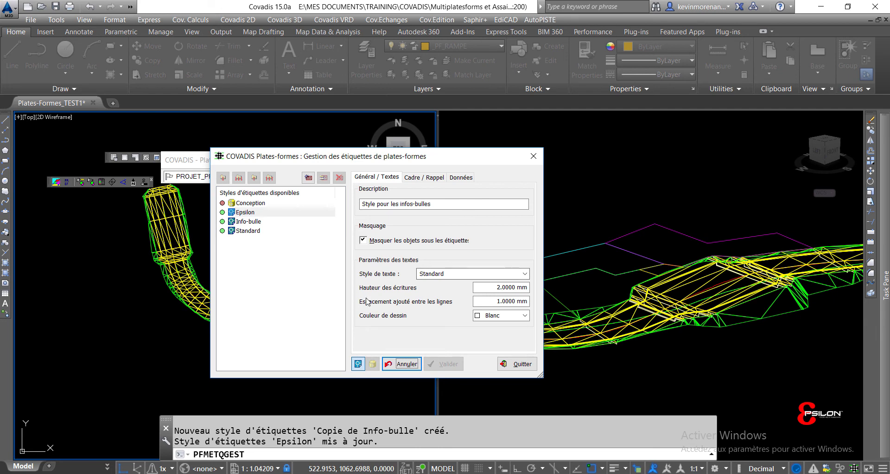
{"action": "left_click", "coordinate": [459, 276]}
{"action": "left_click", "coordinate": [455, 286]}
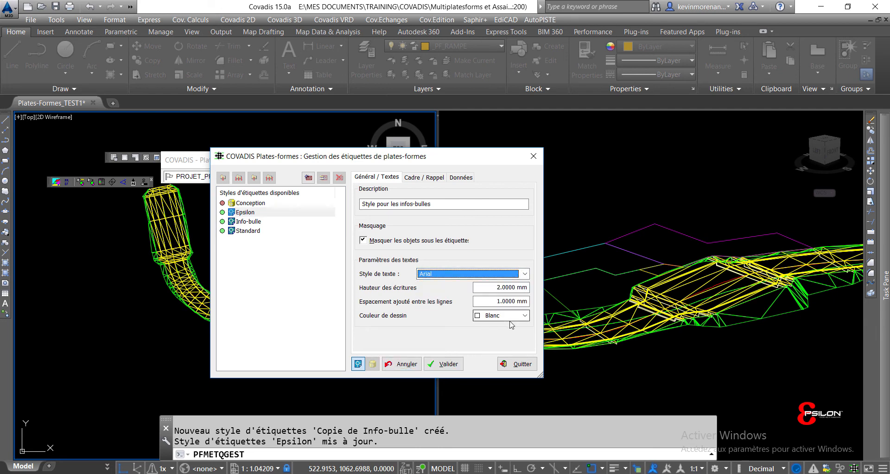
Check Epsilon's frame settings and set the decimals of Surface 2D, Surface 3D and Vol. de contenance to 2 in its label data
{"action": "left_click", "coordinate": [425, 178]}
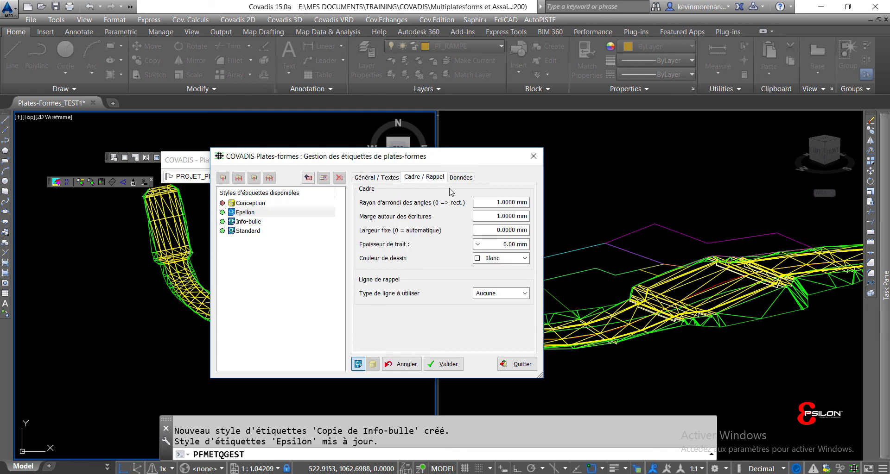
{"action": "left_click", "coordinate": [461, 177]}
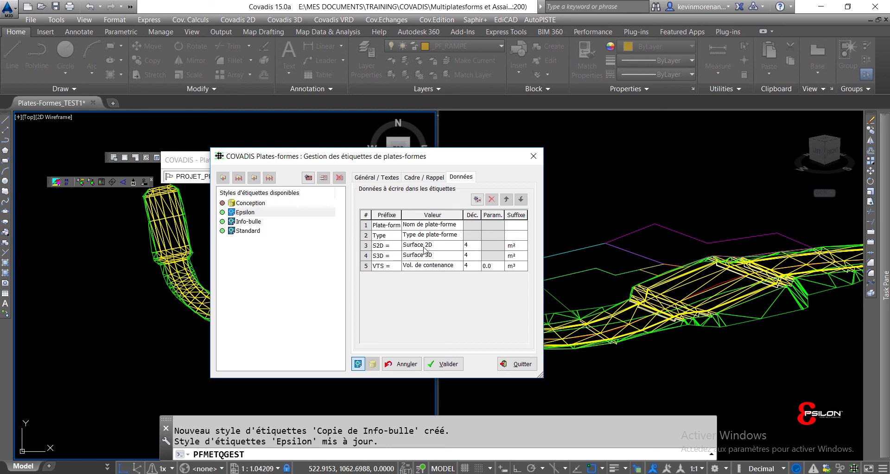
{"action": "left_click", "coordinate": [476, 246]}
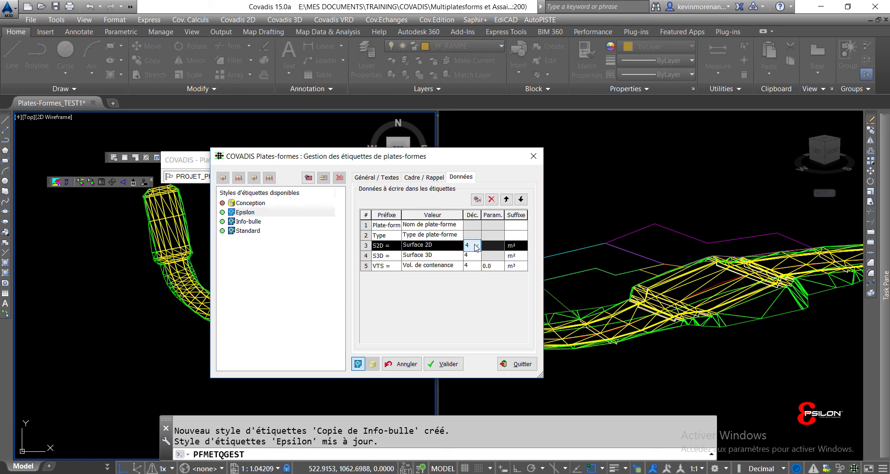
{"action": "left_click", "coordinate": [468, 272]}
{"action": "left_click", "coordinate": [476, 256]}
{"action": "left_click", "coordinate": [471, 283]}
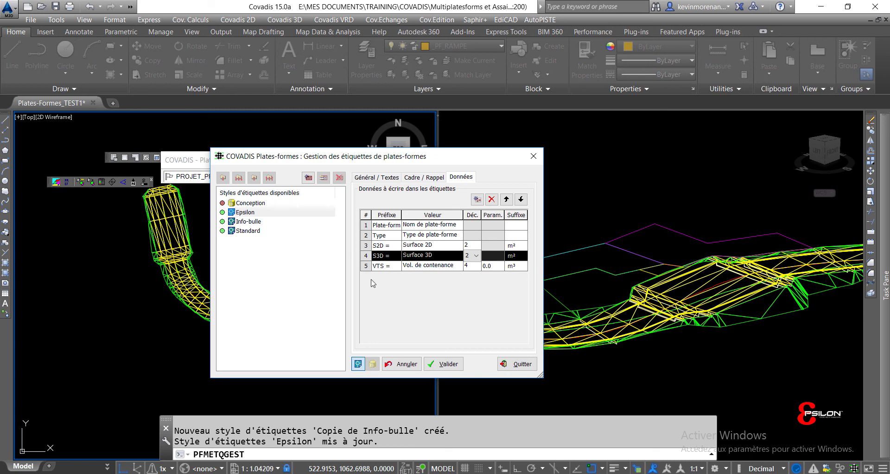
{"action": "left_click", "coordinate": [470, 267]}
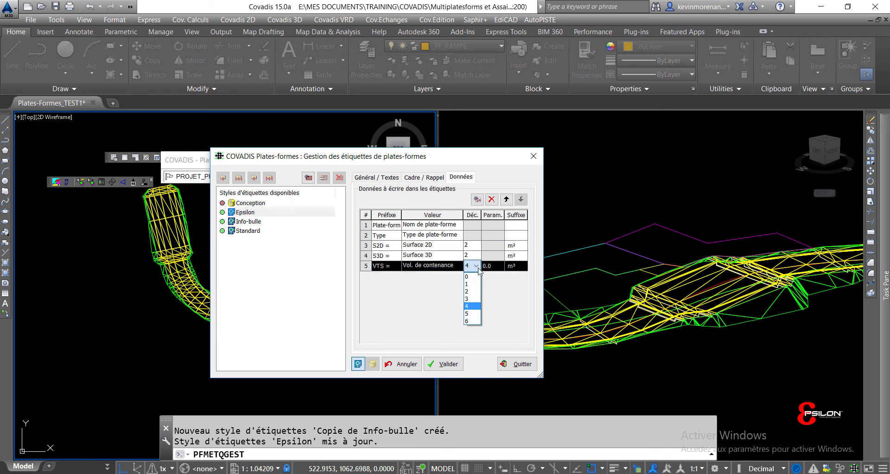
{"action": "left_click", "coordinate": [470, 292]}
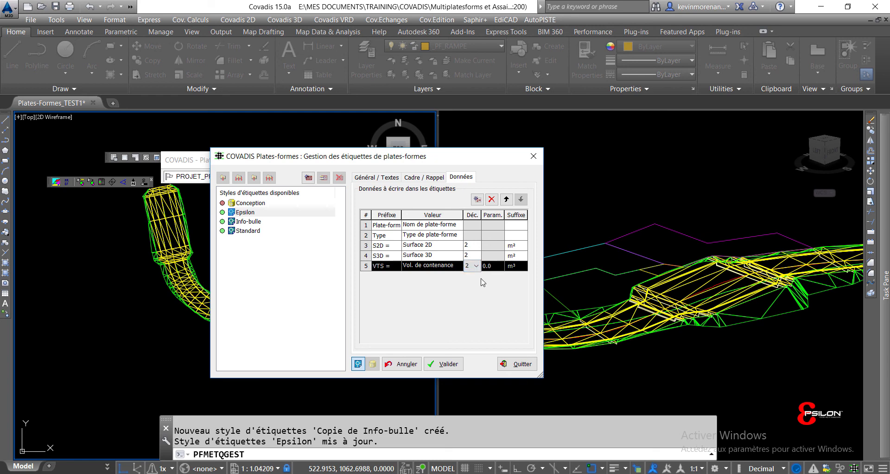